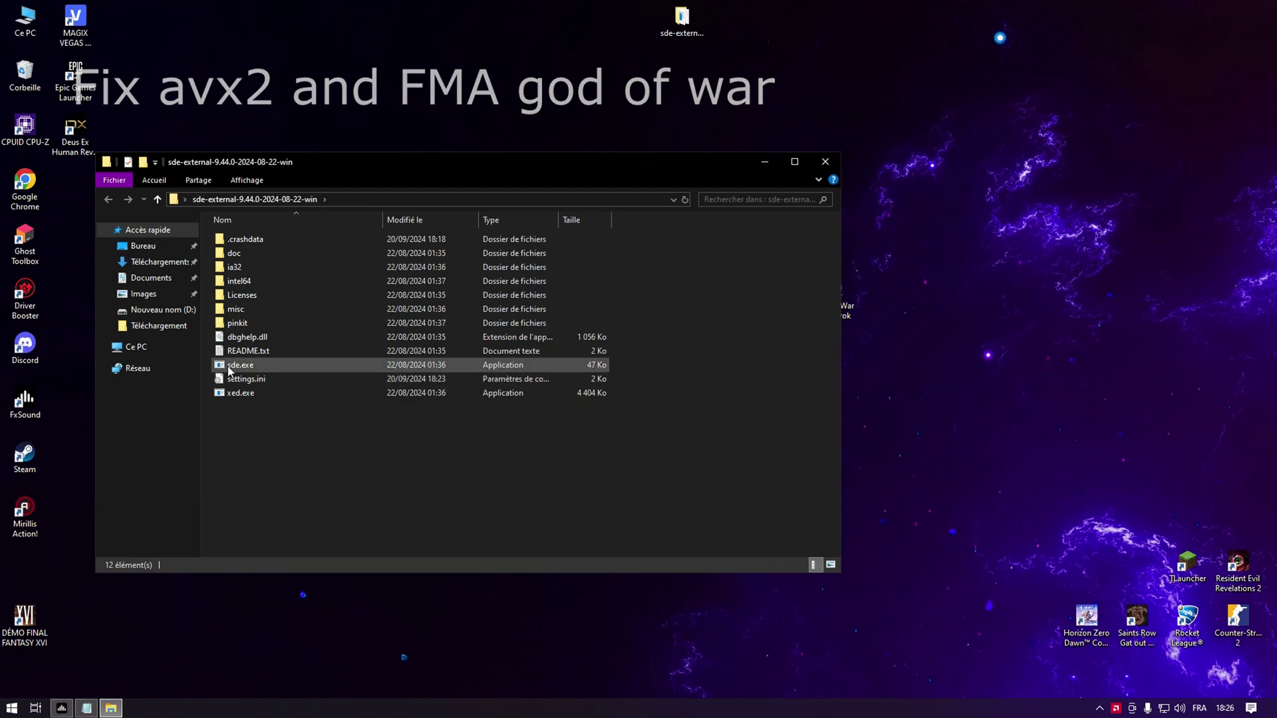
Create a desktop shortcut to sde.exe from the sde-external-9.44.0-2024-08-22-win folder and close the folder window.
right_click(230, 365)
mouse_move(412, 254)
click(484, 252)
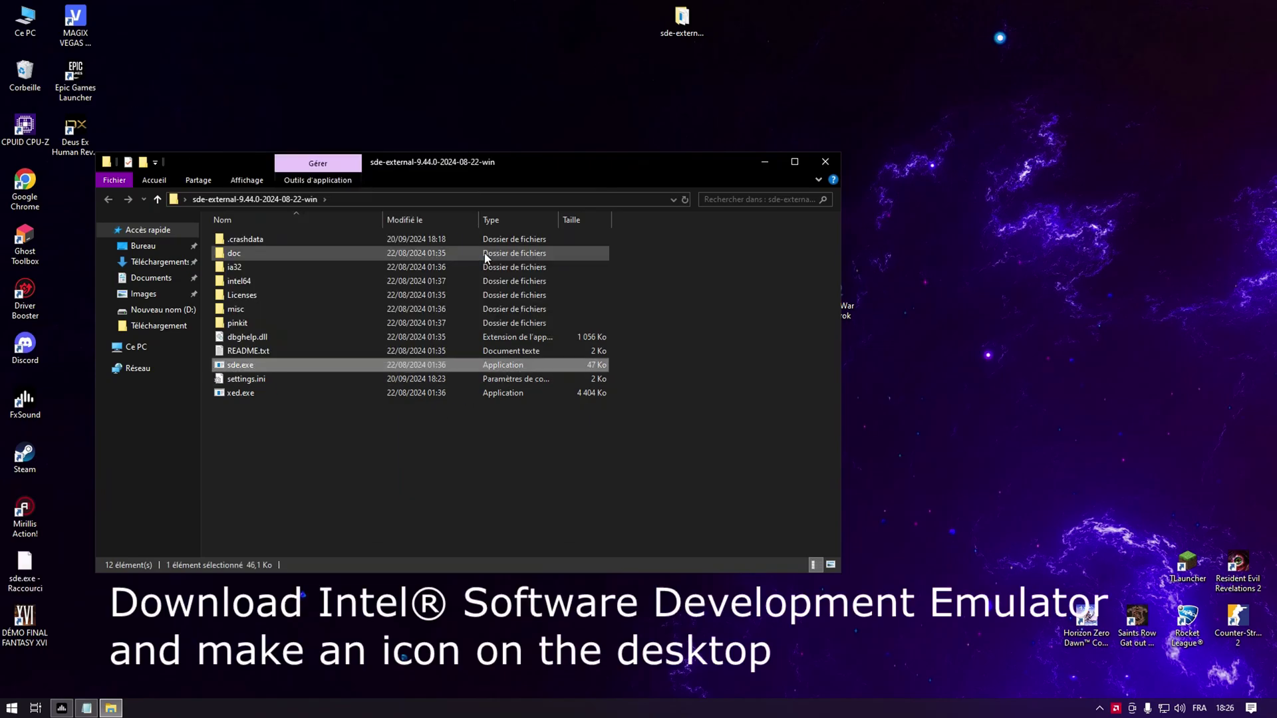
click(825, 162)
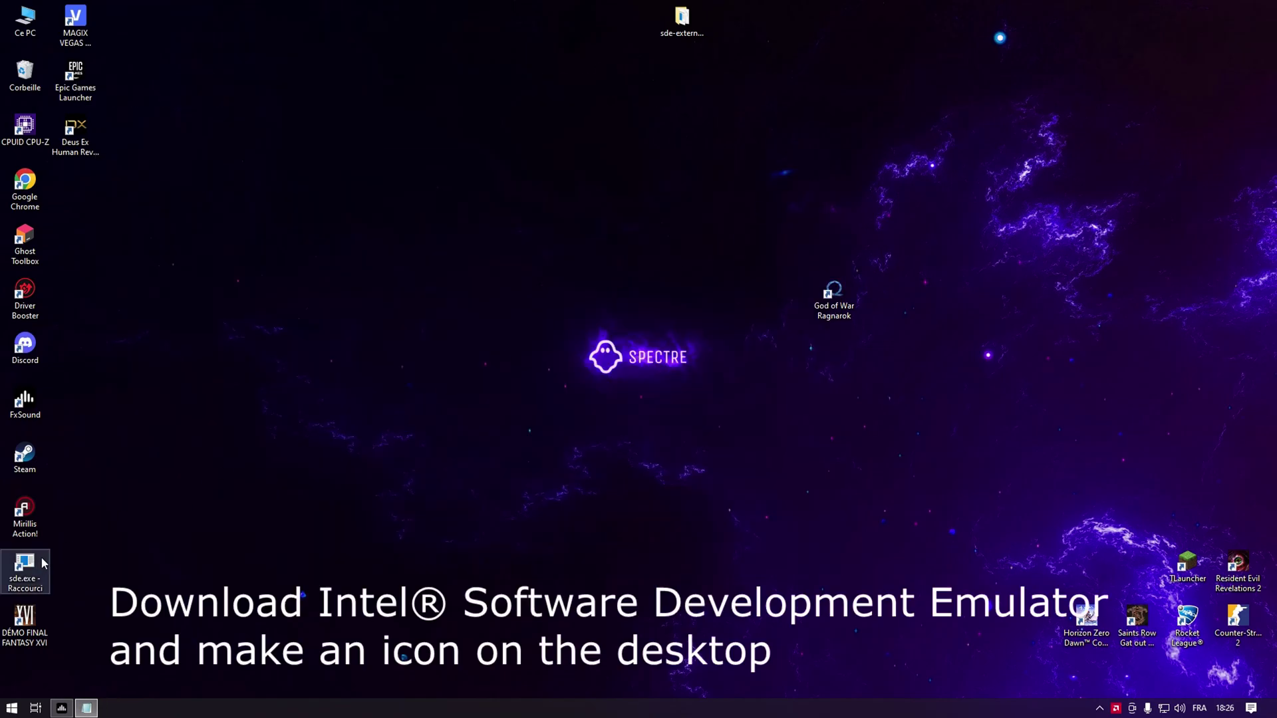
Move the sde.exe shortcut to an open area of the desktop and open its properties.
drag(41, 562, 369, 296)
drag(347, 433, 484, 479)
drag(273, 268, 401, 390)
right_click(342, 306)
click(405, 611)
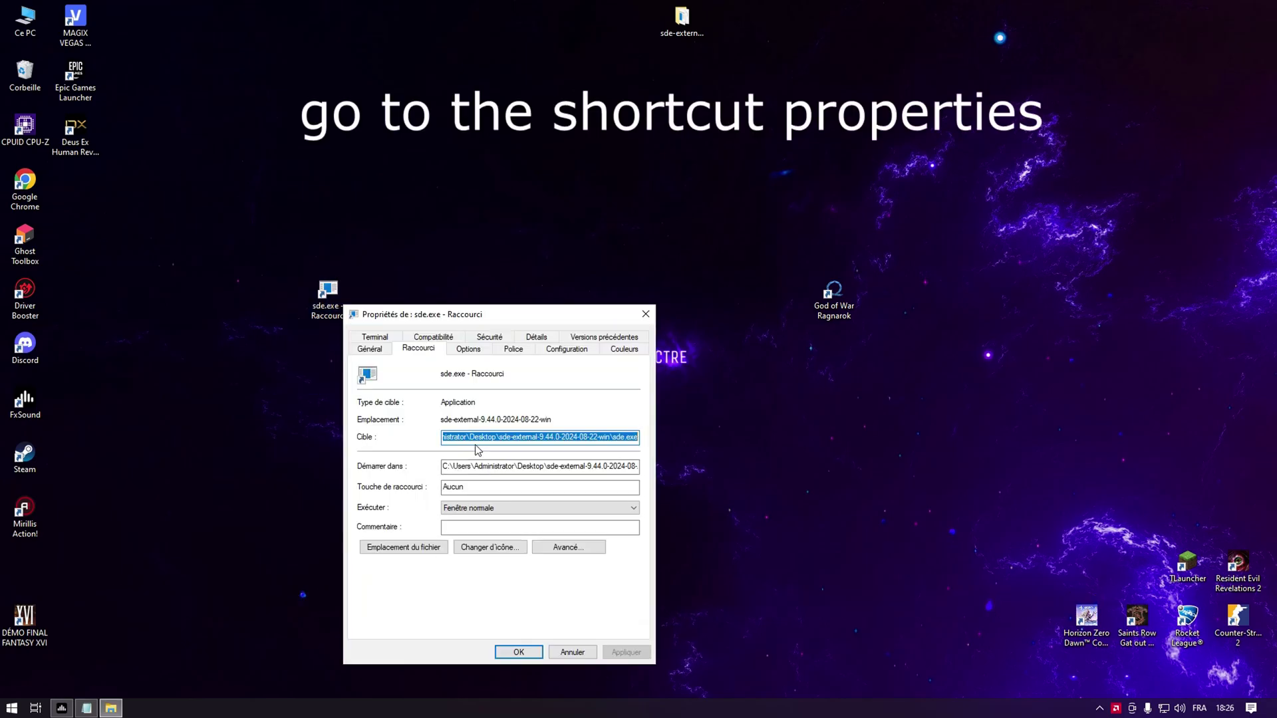
Enclose the sde.exe path in the shortcut's target in double quotation marks.
click(565, 437)
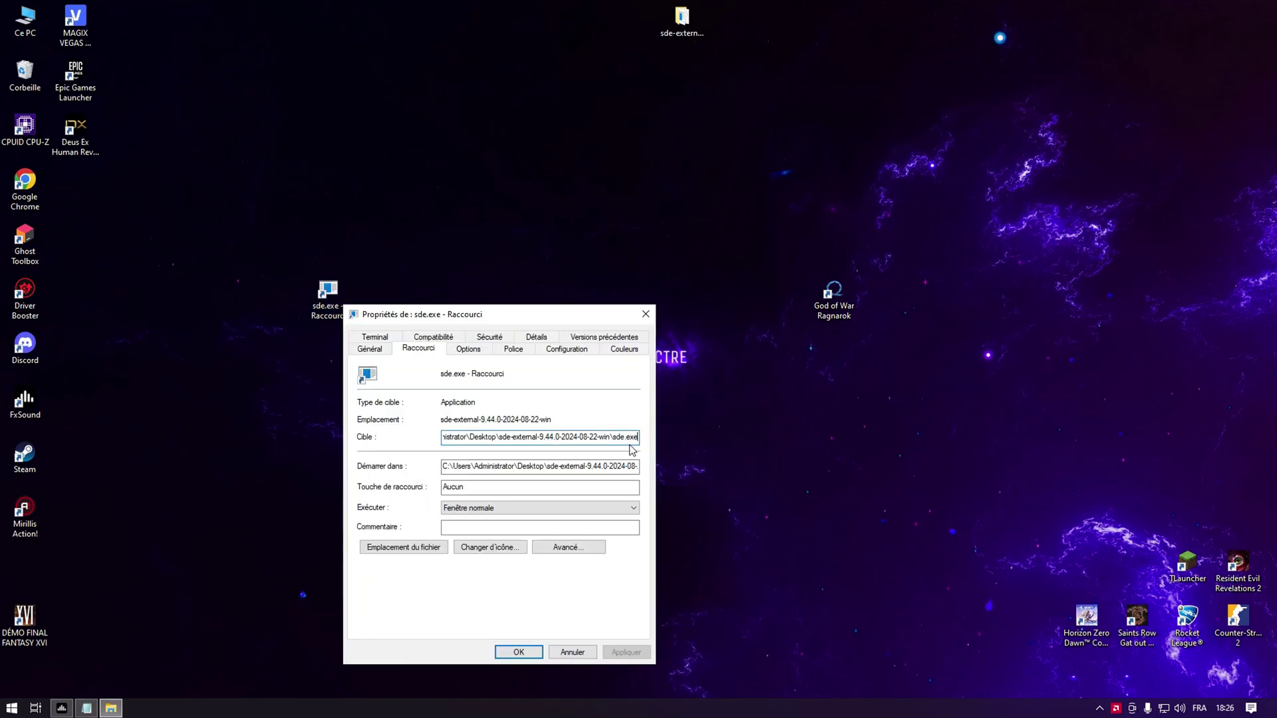
text(")
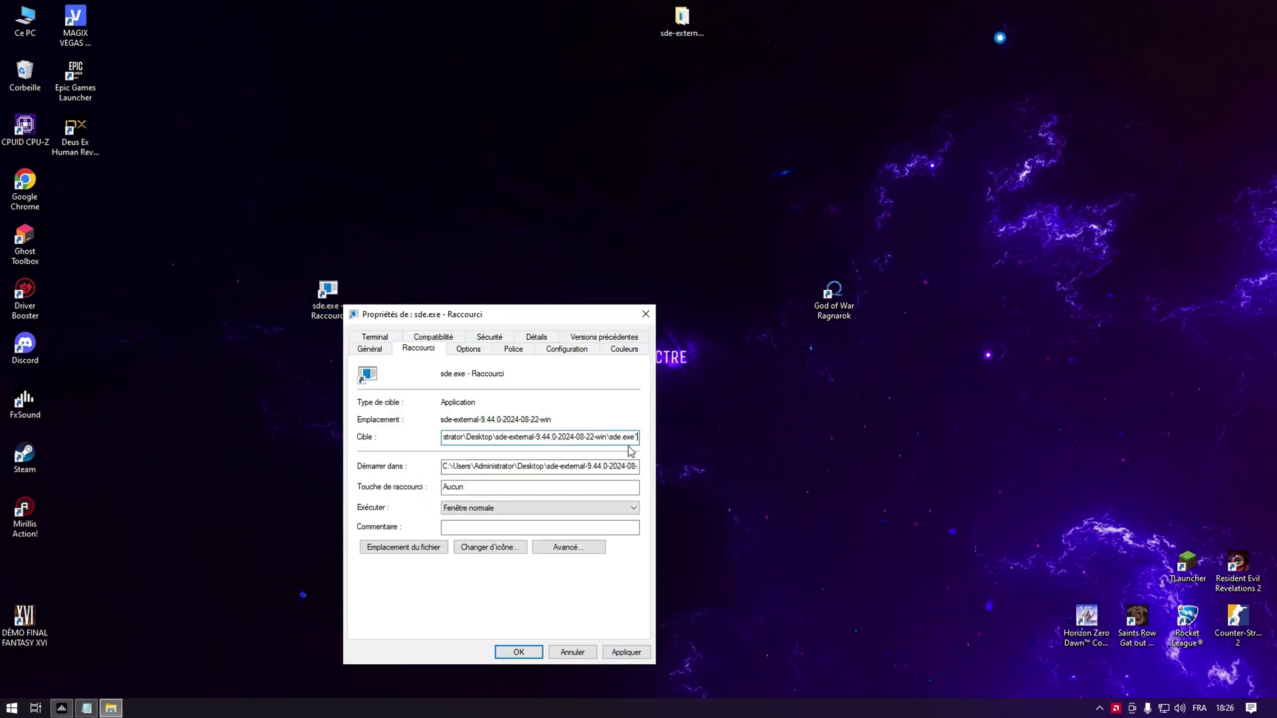
double_click(466, 442)
key(Home)
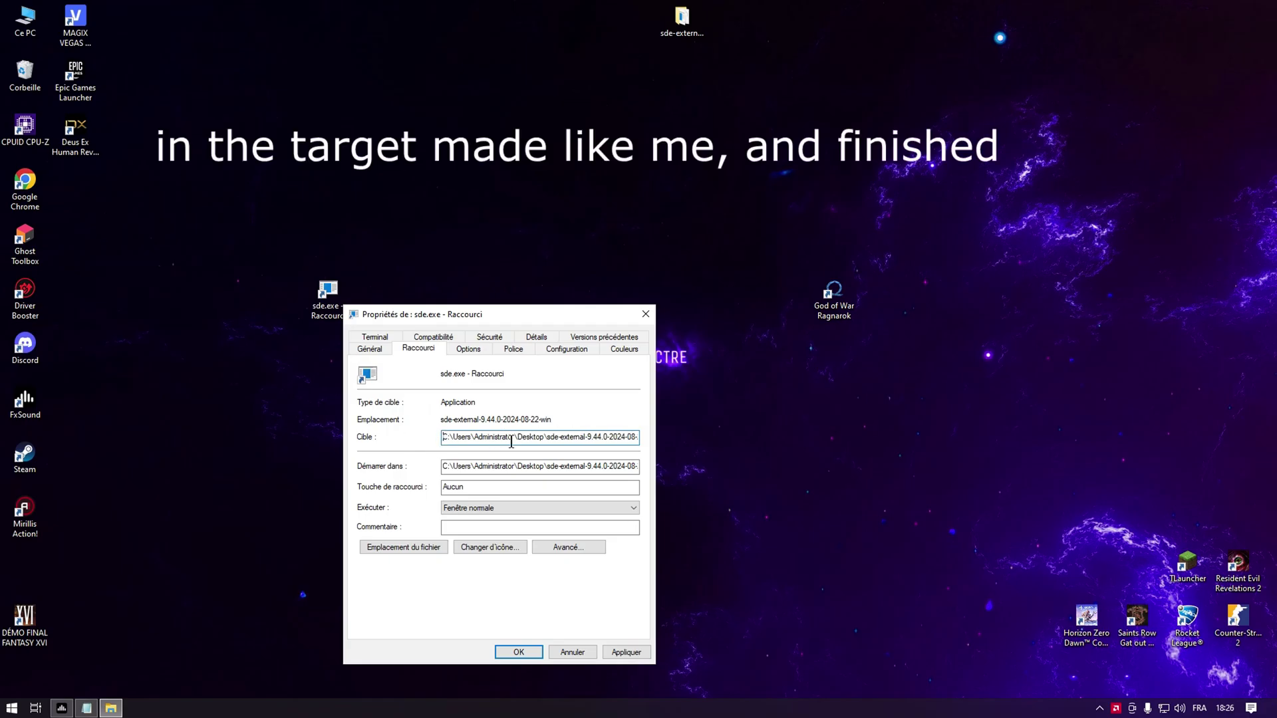
text(")
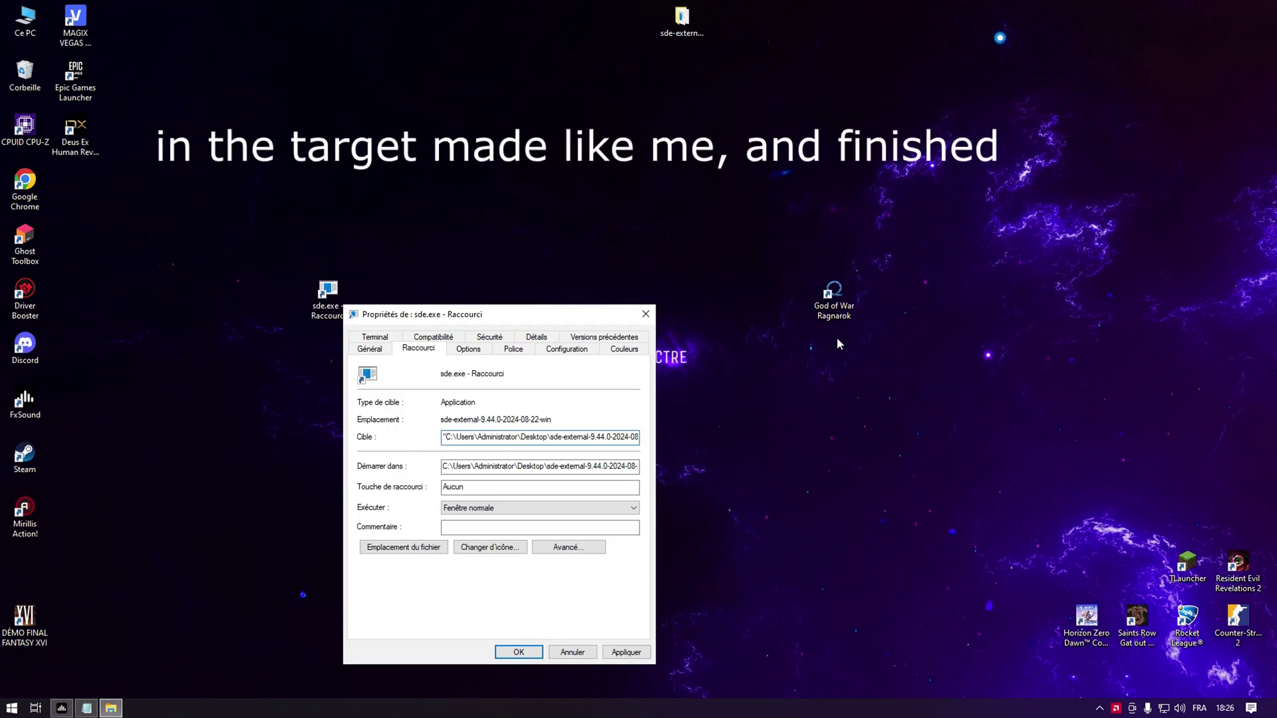
Open the file location of the God of War Ragnarok shortcut and copy the full path of GoWR.exe.
right_click(833, 303)
click(864, 322)
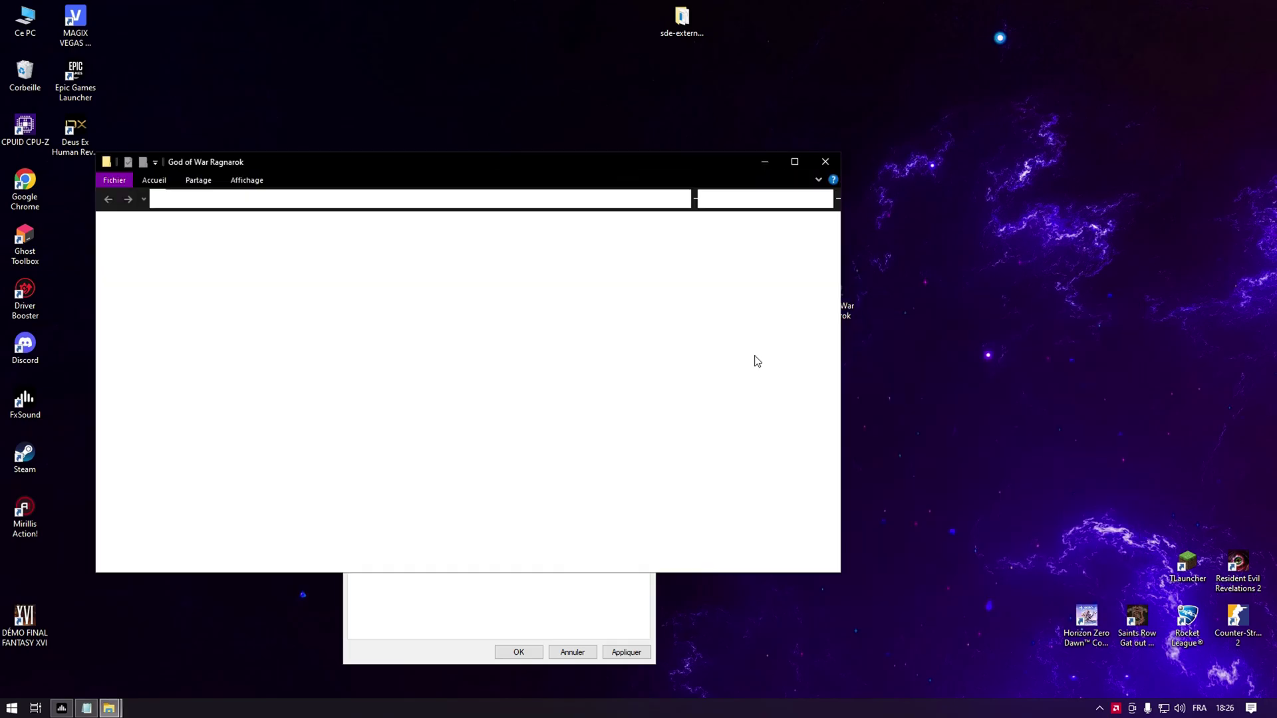
right_click(245, 407)
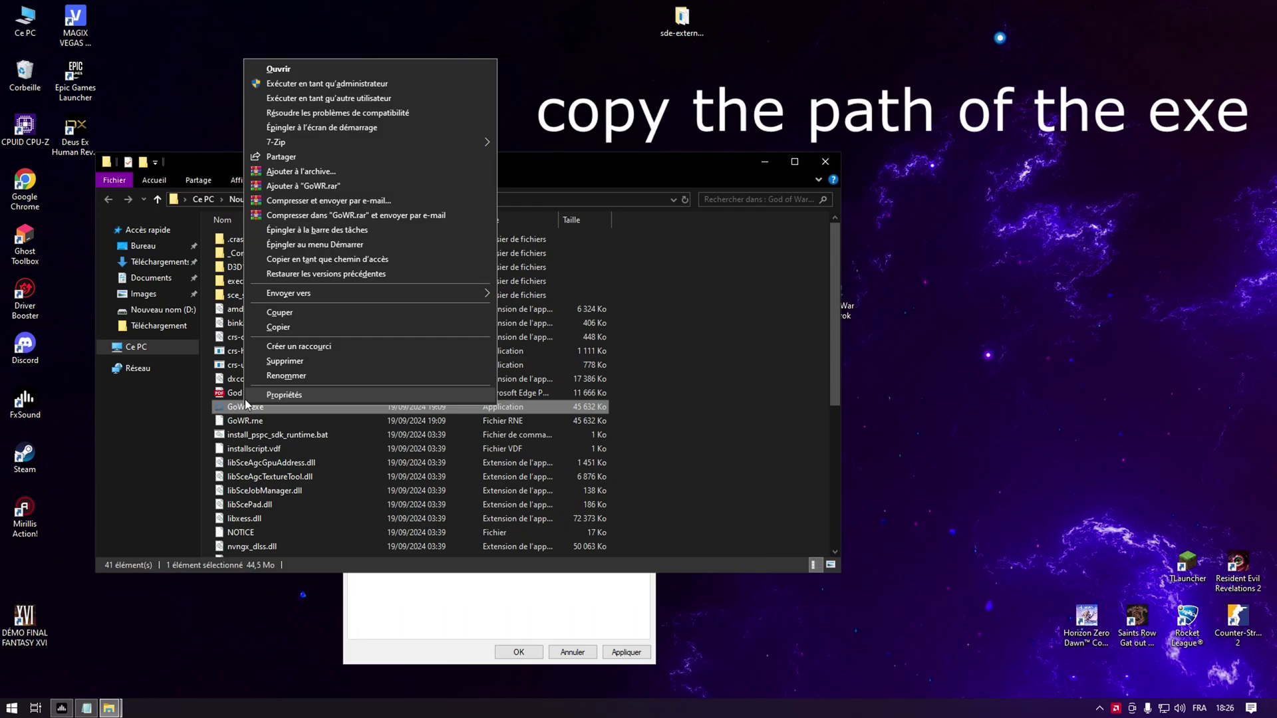
click(359, 260)
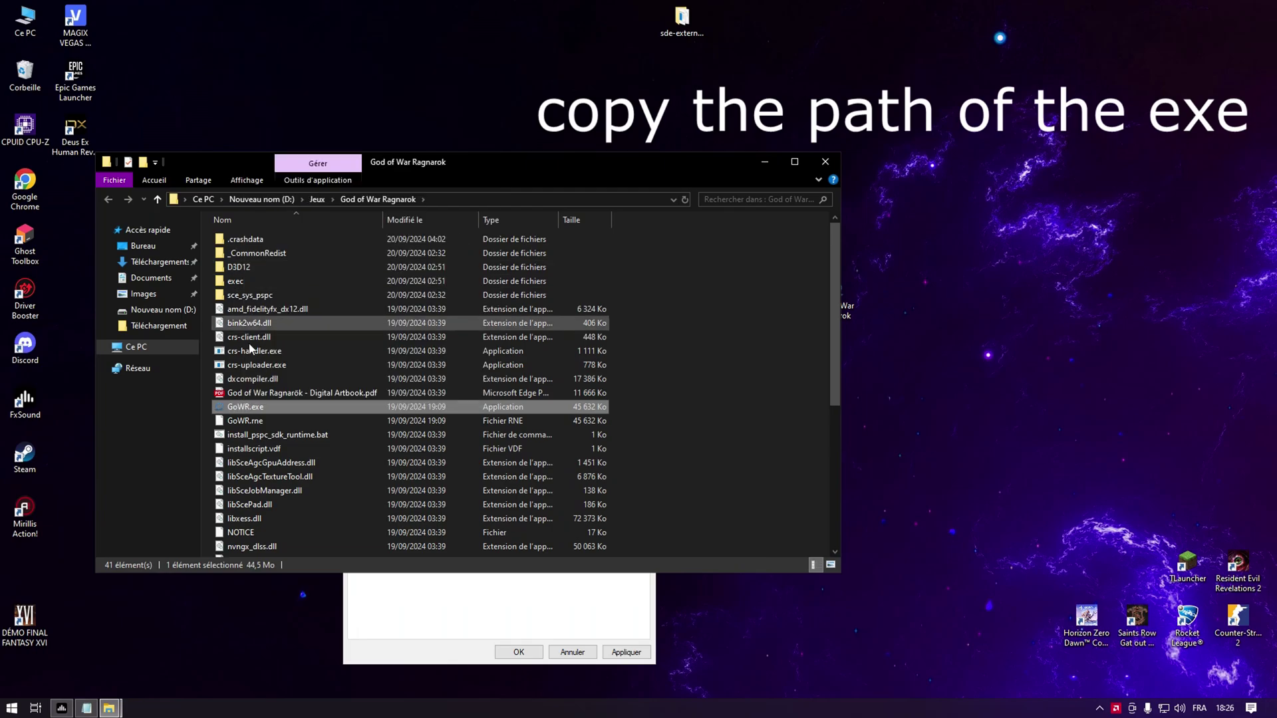
click(826, 162)
Append the arguments -hsw -- after the quoted sde.exe path in the shortcut's target.
click(635, 436)
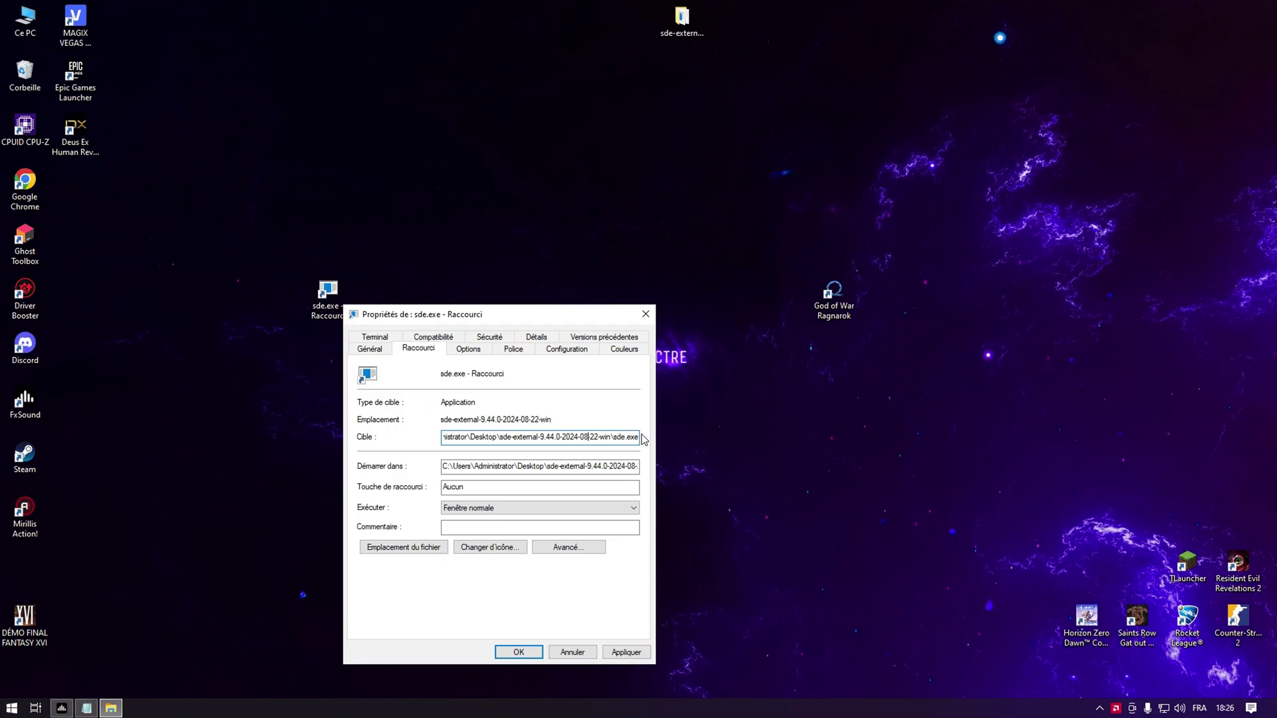
key(End)
text(")
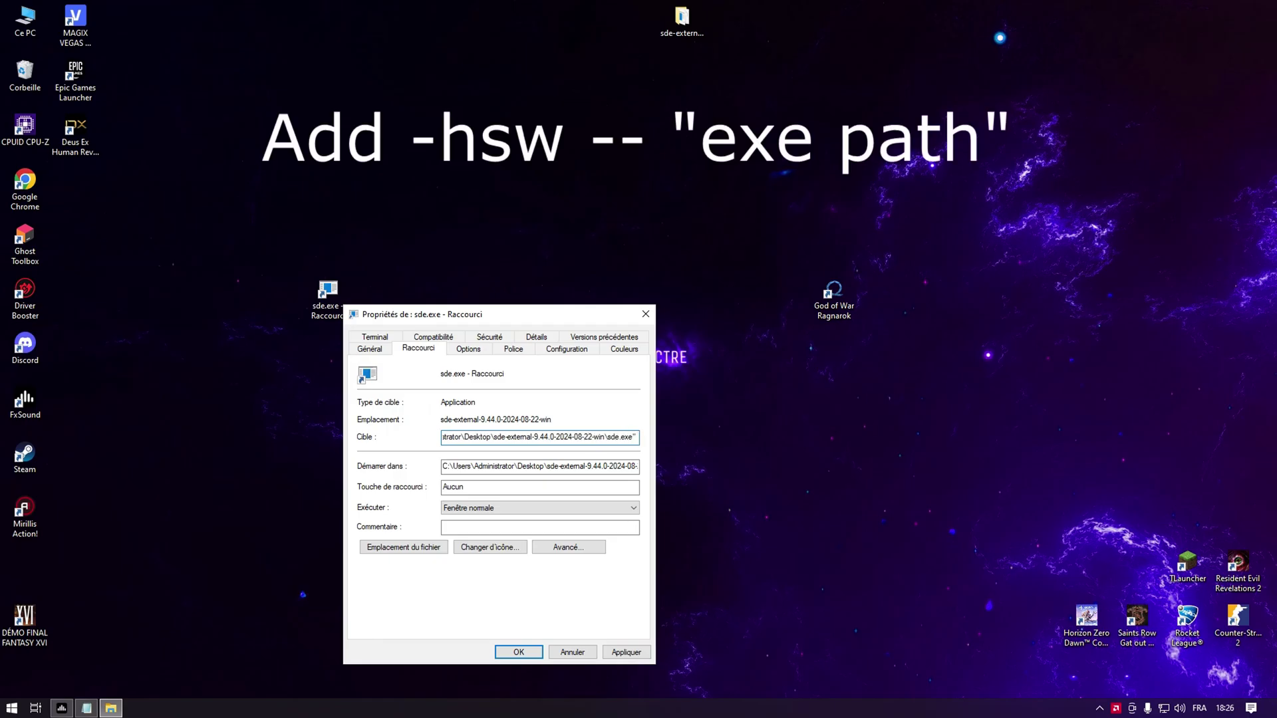
text( é)
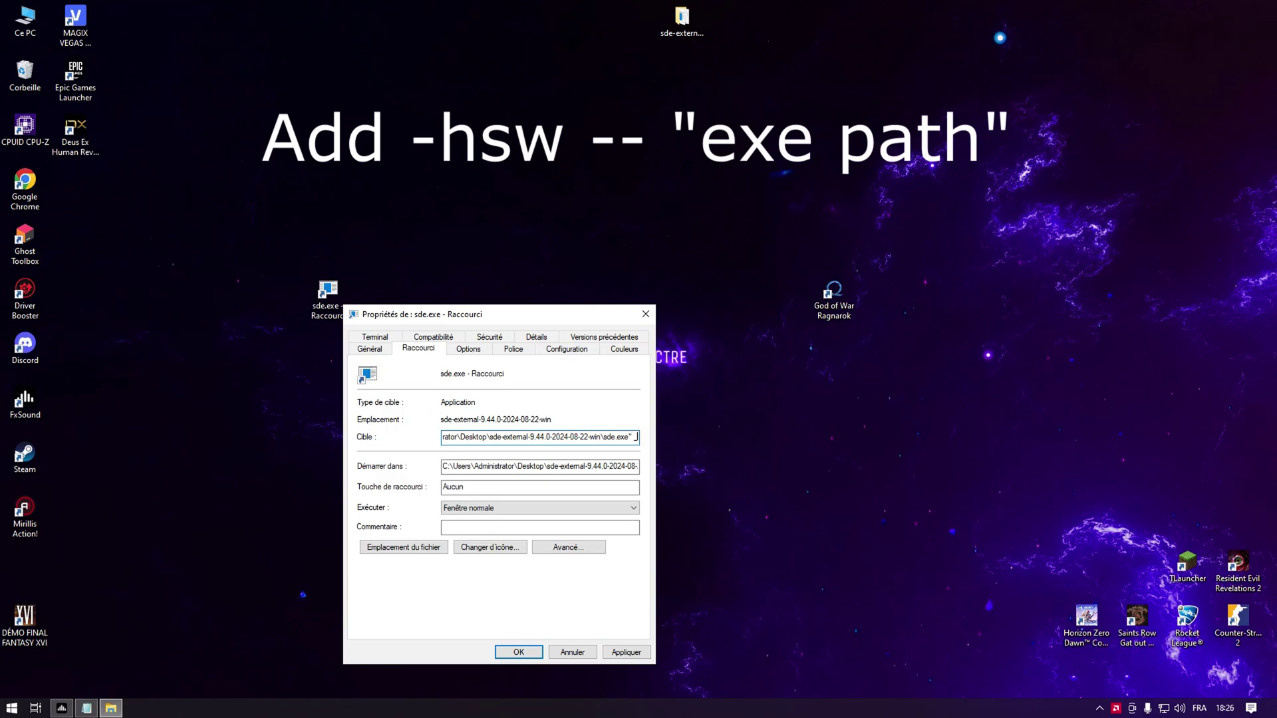
key(BackSpace)
text(-)
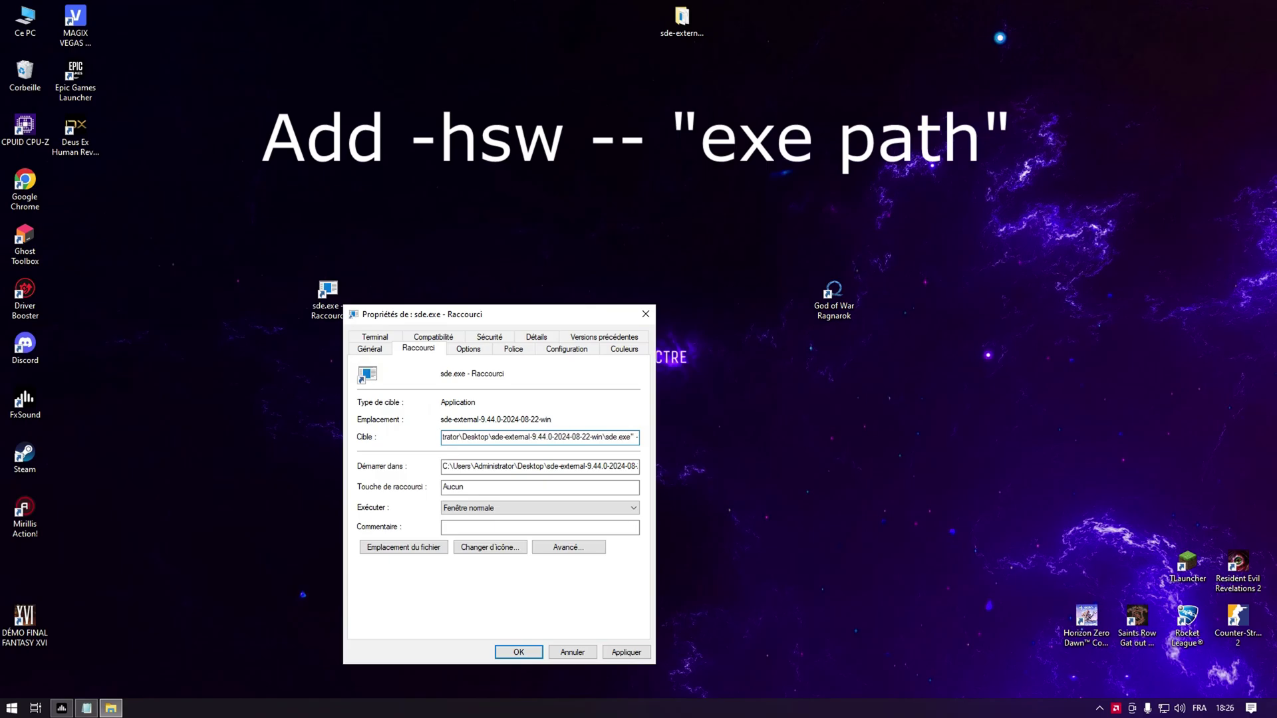
text(hsw é)
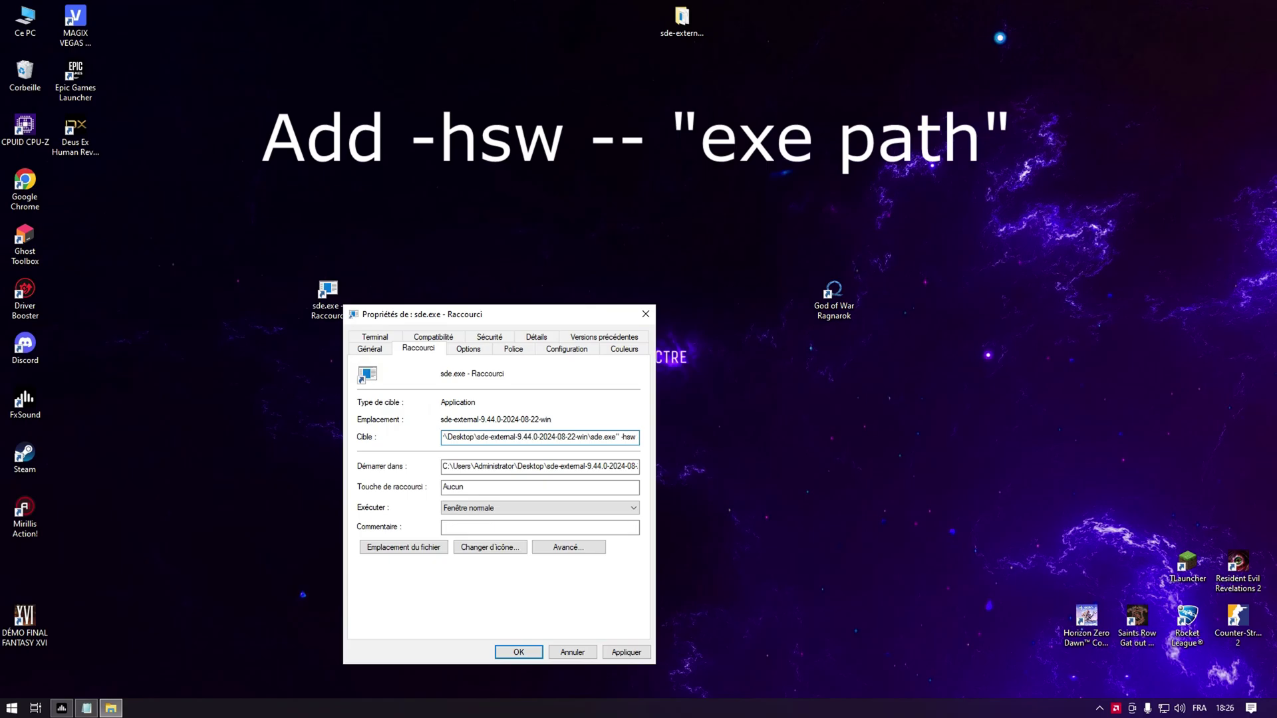
key(BackSpace)
text(-)
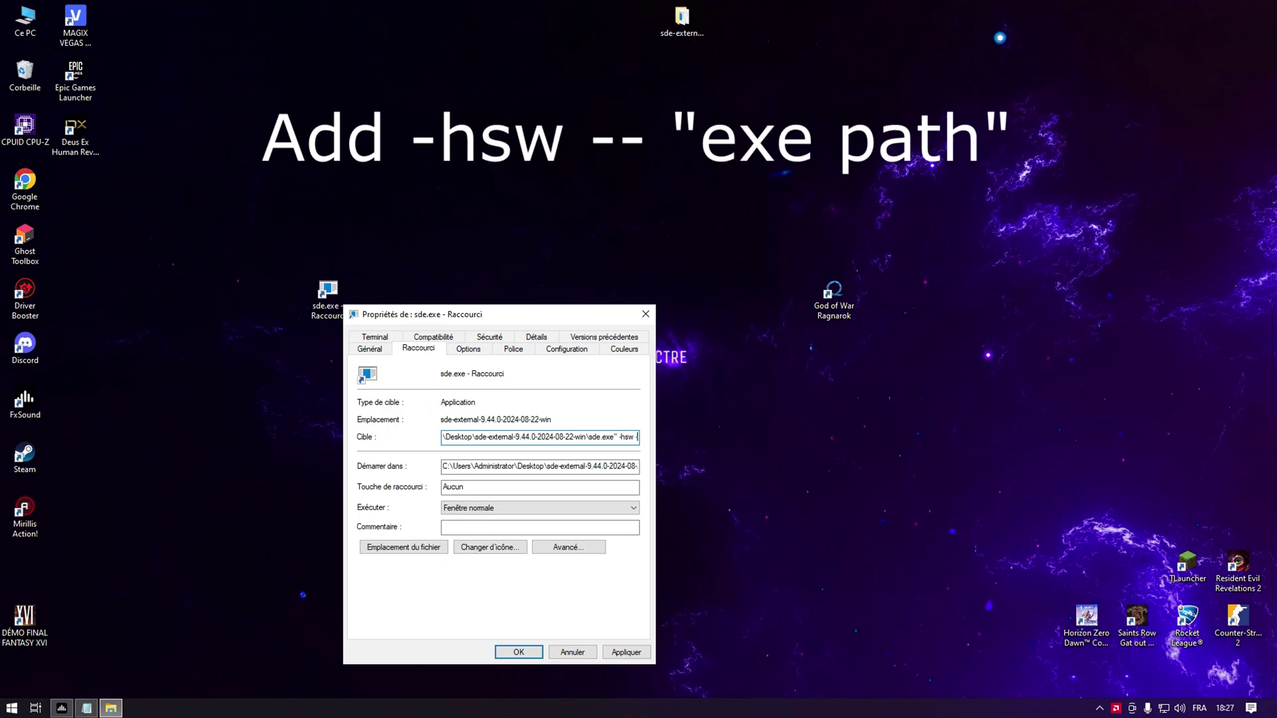
text(-)
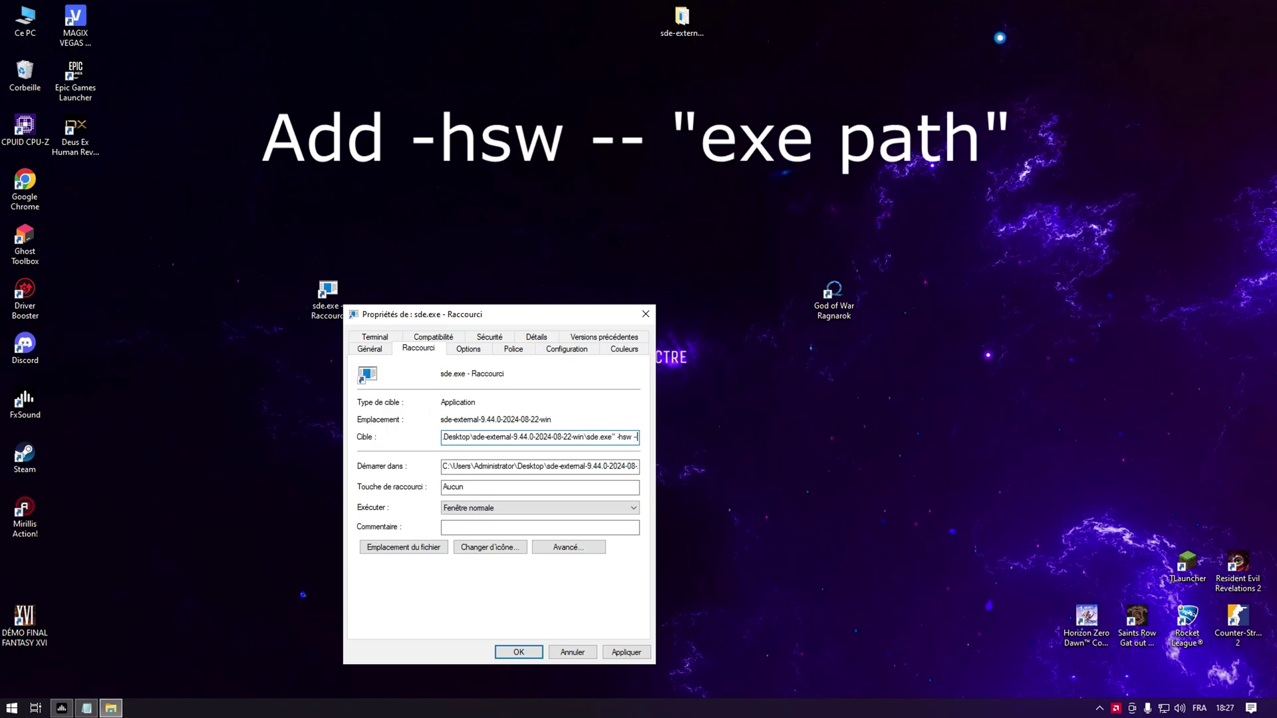
Add the copied path "D:\Jeux\God of War Ragnarok\GoWR.exe" to the end of the target and apply the shortcut's properties.
key(ctrl+v)
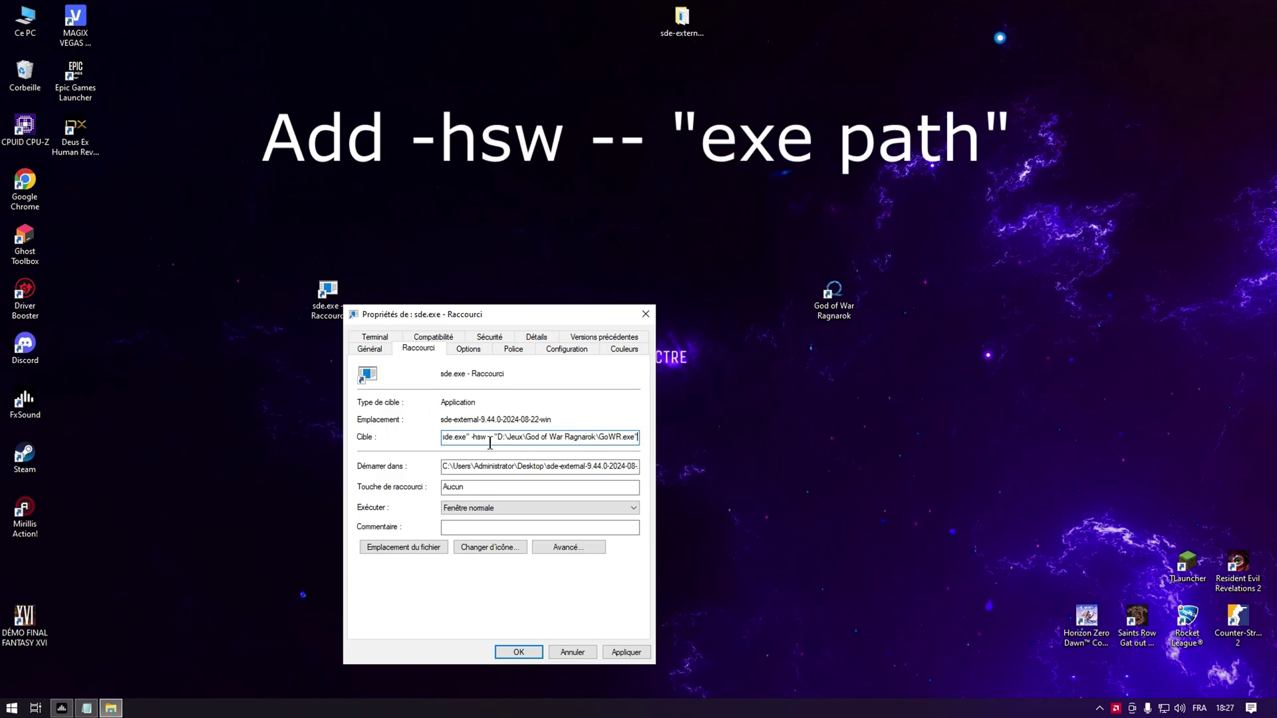
drag(495, 311, 507, 148)
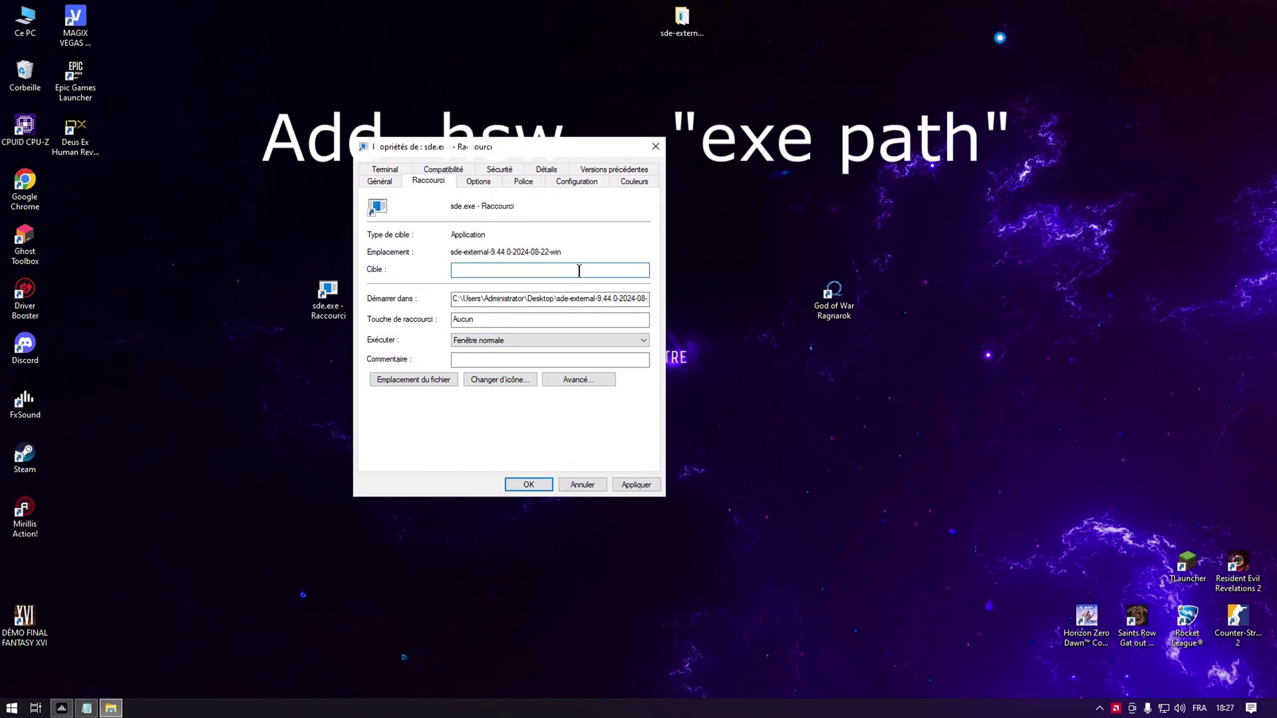
drag(553, 269, 650, 269)
click(631, 483)
click(528, 484)
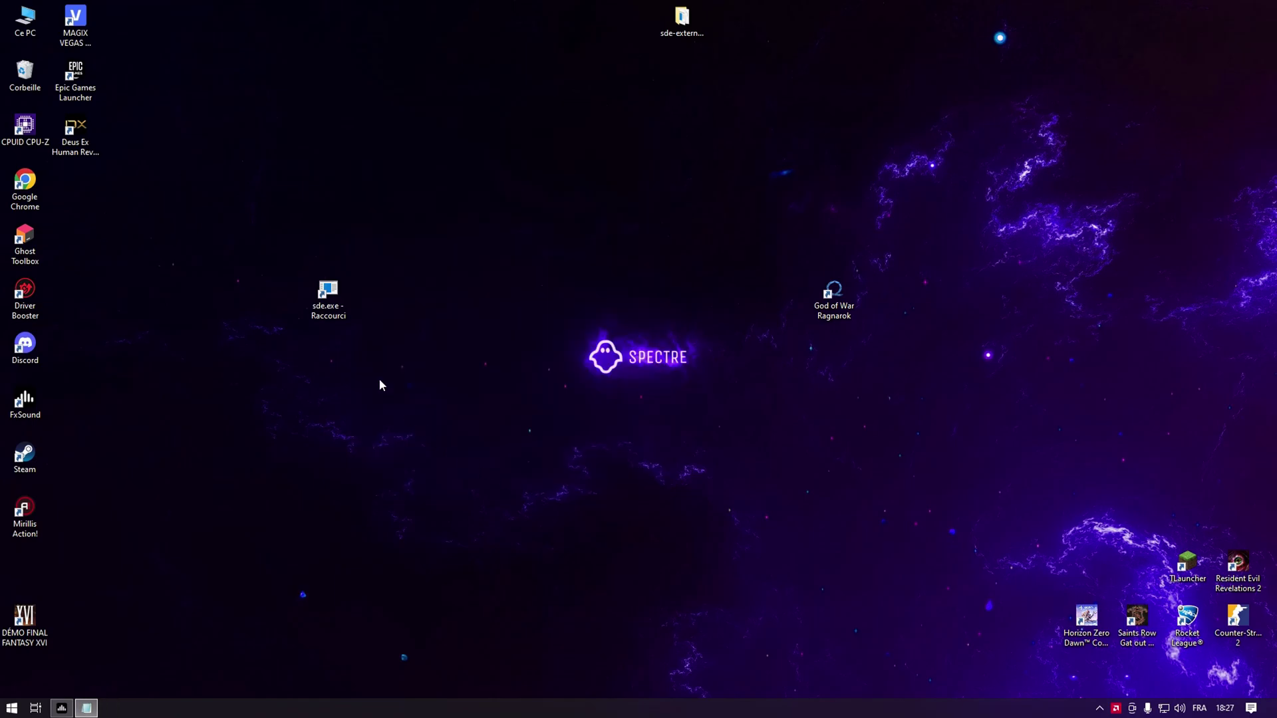
Launch the game through the sde.exe desktop shortcut and move its console window aside.
double_click(329, 299)
click(679, 369)
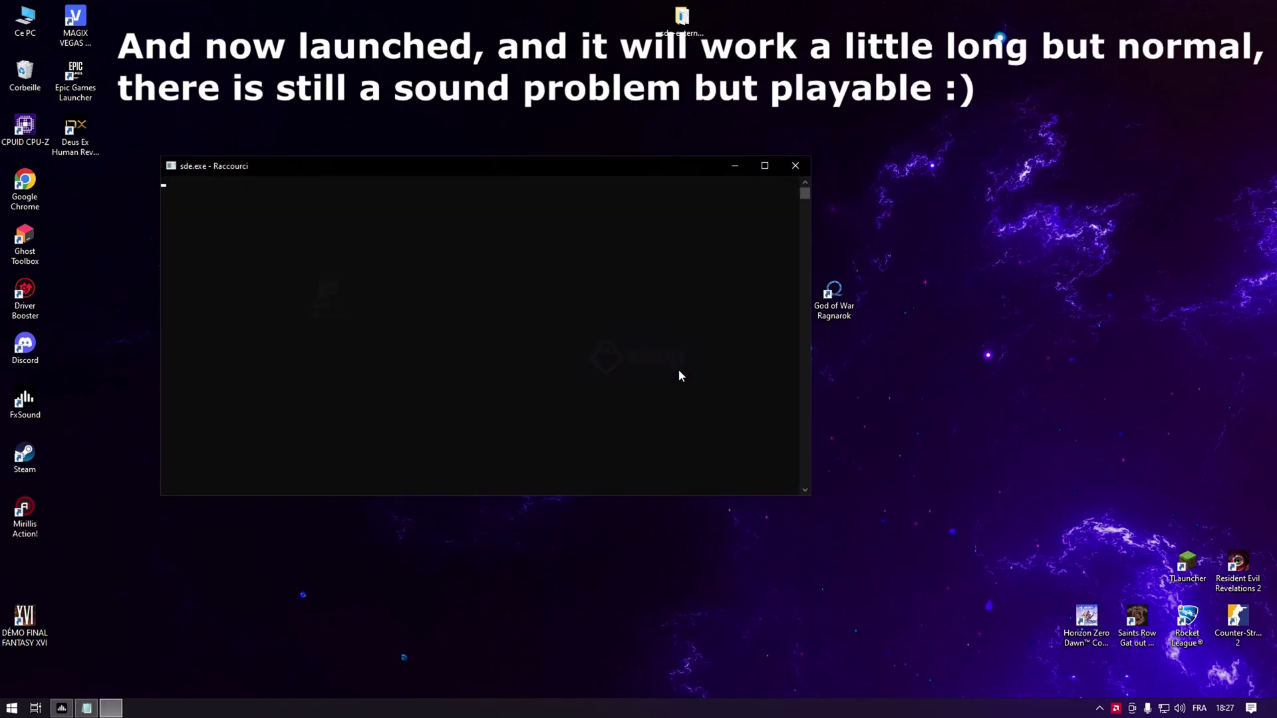
drag(456, 166, 387, 132)
Open Task Manager and find the GoWR.exe process in the detailed process list.
right_click(305, 688)
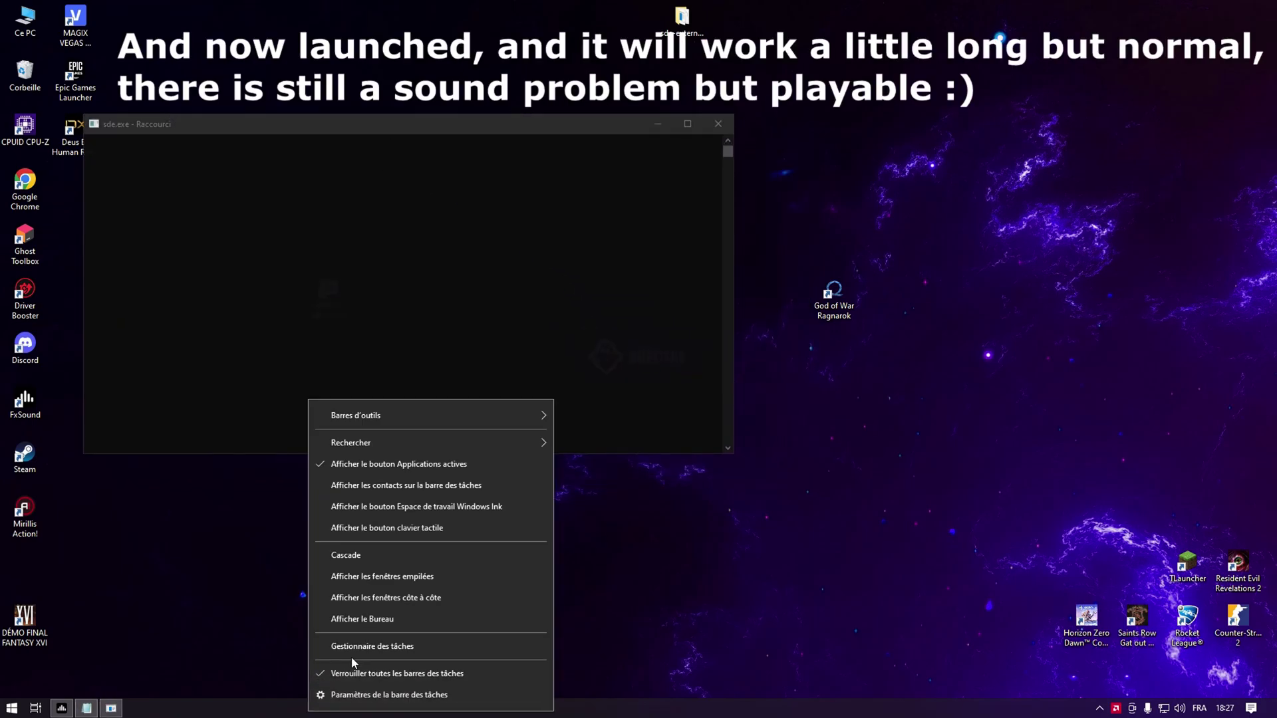
click(425, 612)
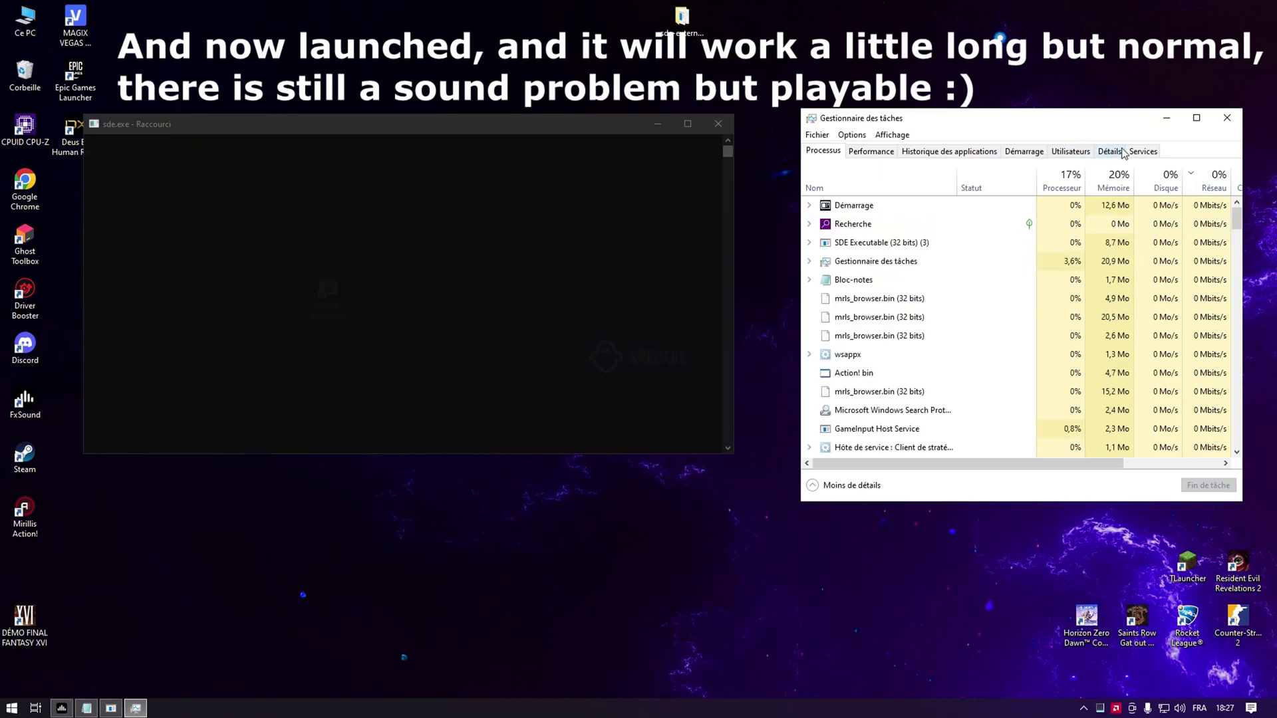
click(1109, 151)
click(878, 341)
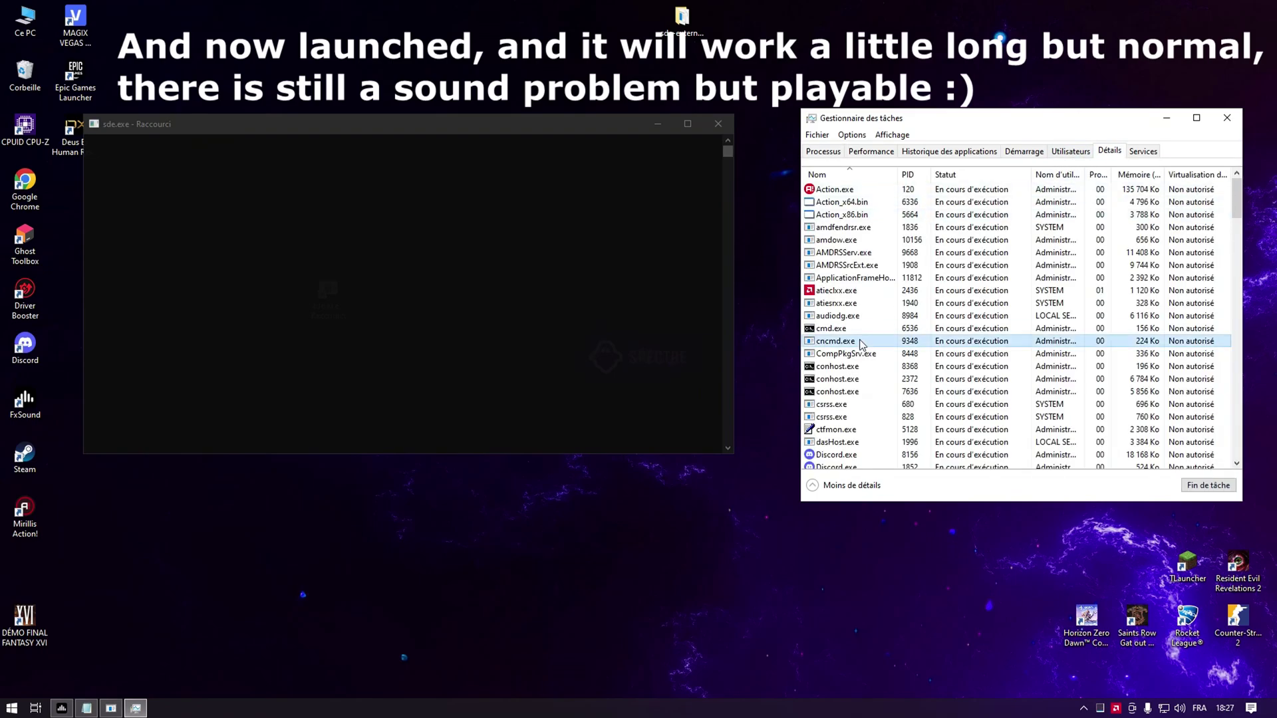
scroll(845, 363, down, 1)
scroll(846, 359, down, 10)
click(858, 214)
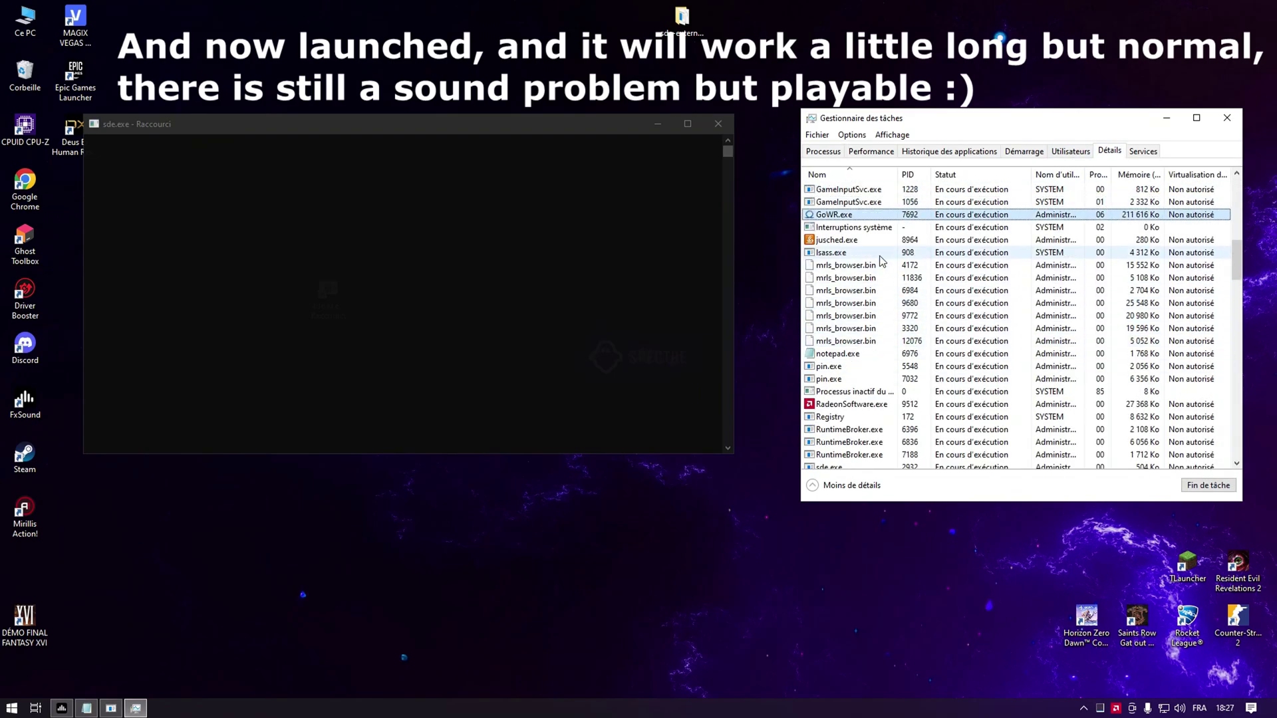
Monitor the processor and memory use of GoWR.exe while the game loads, checking the game window as well.
right_click(1090, 227)
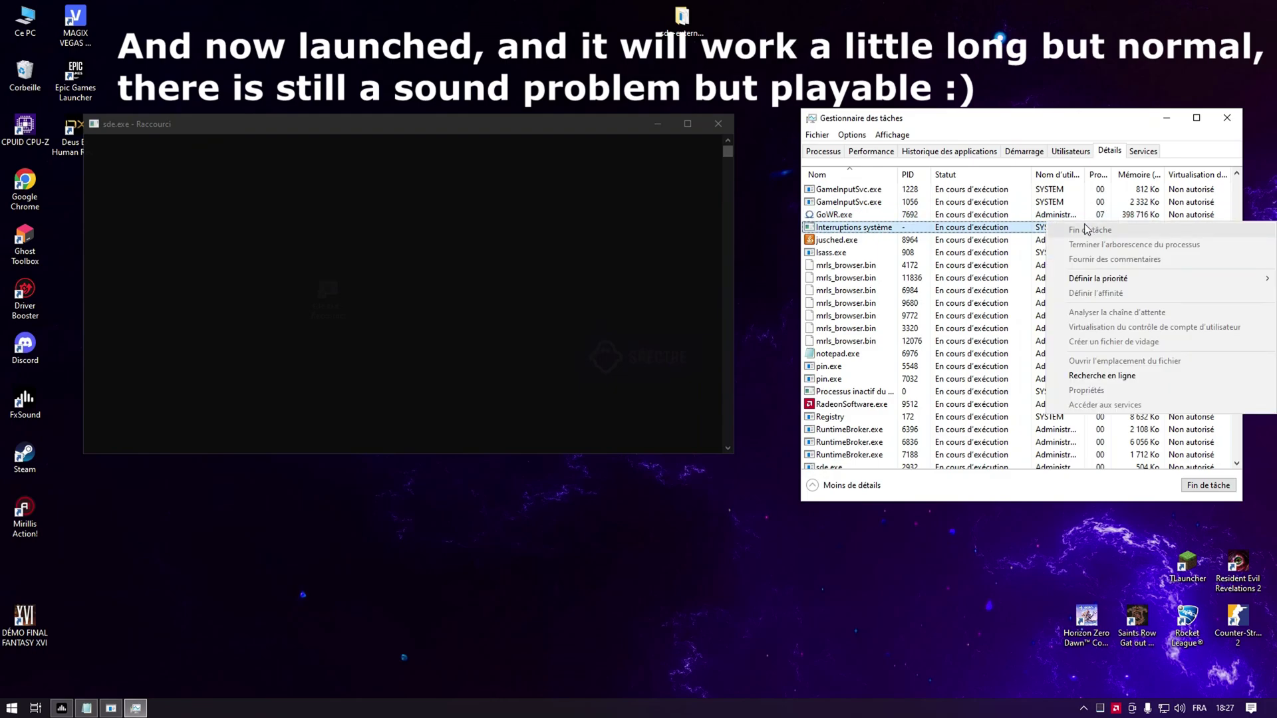
click(1091, 214)
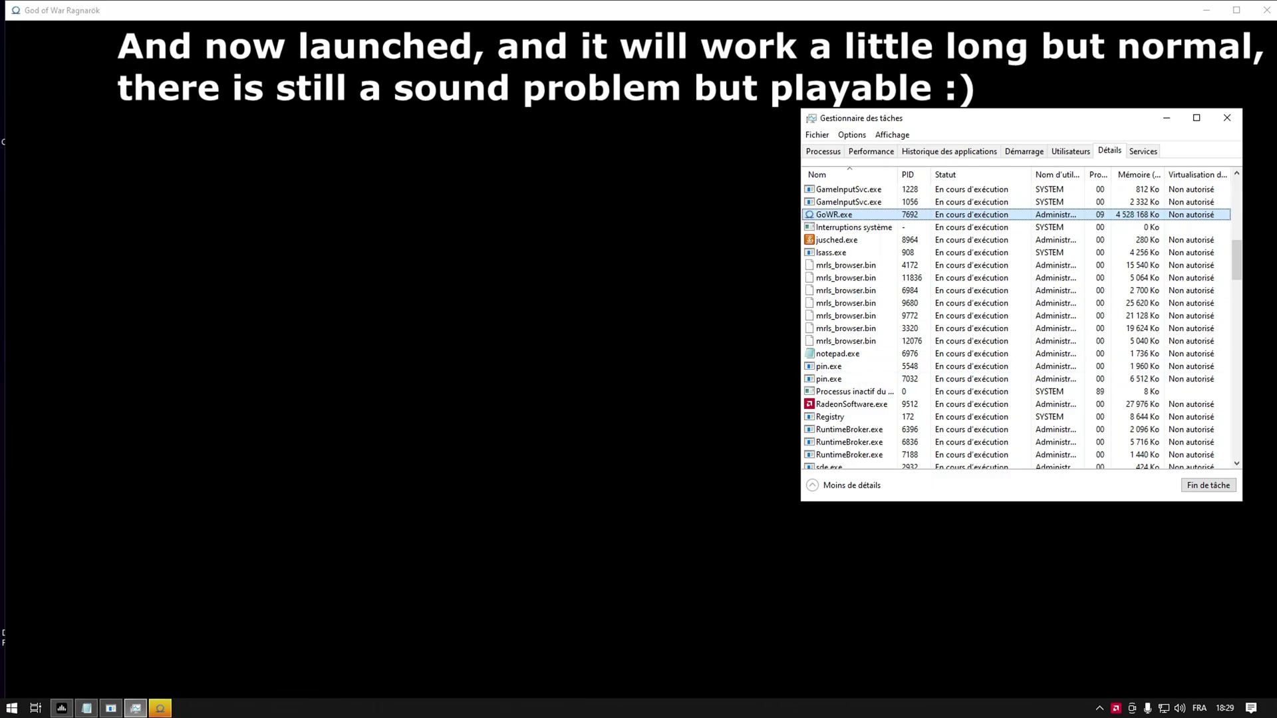
click(155, 711)
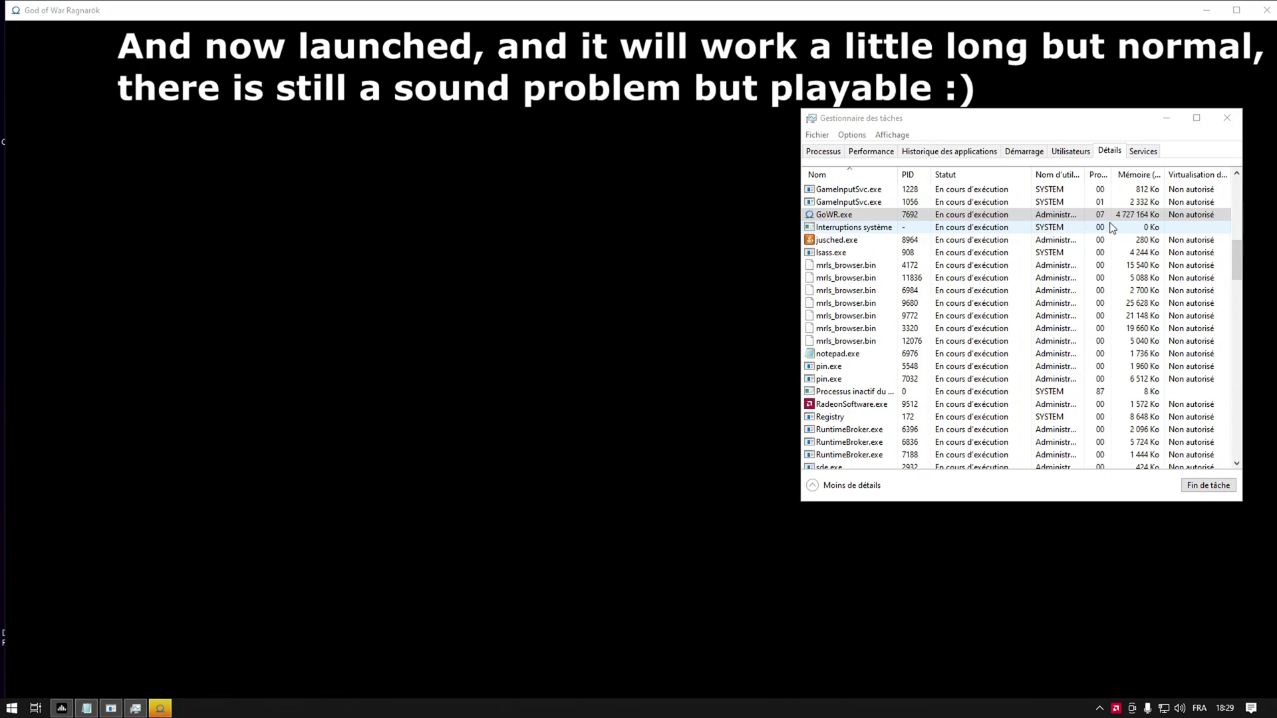
click(1099, 216)
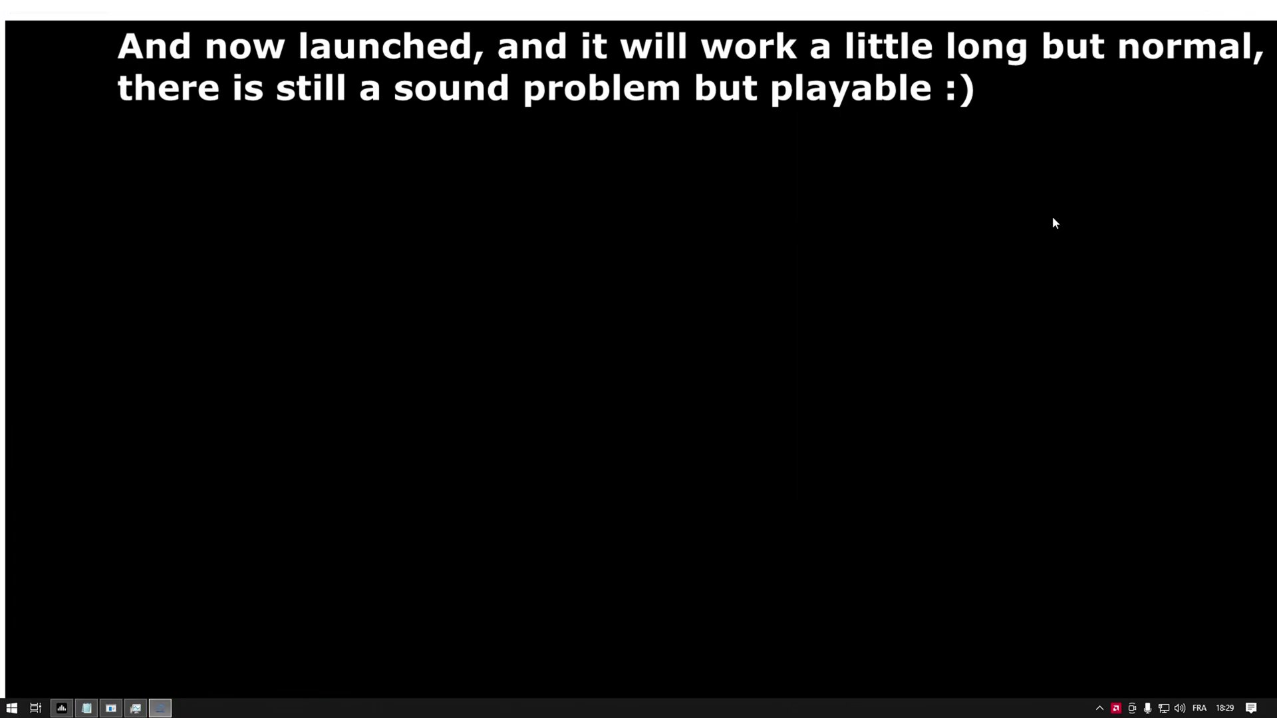